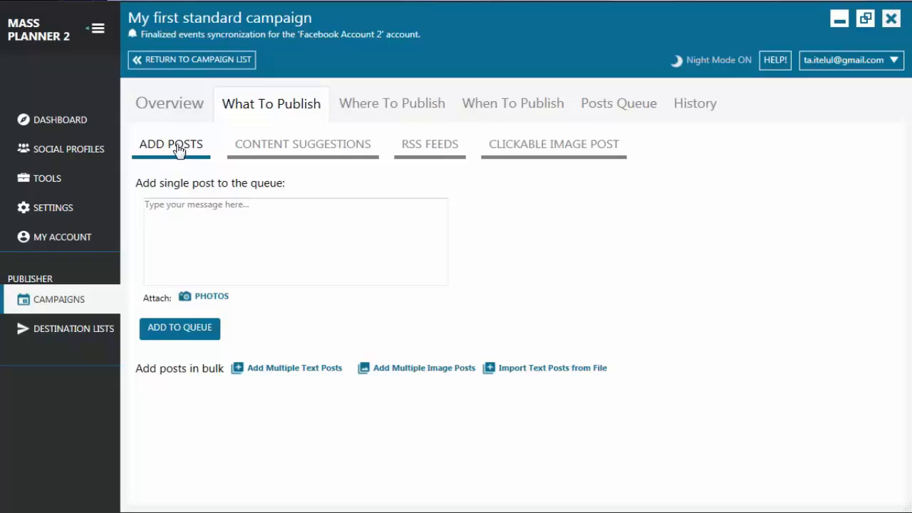
# Write "My first post here" as the message of the single post.
pyautogui.click(270, 223)
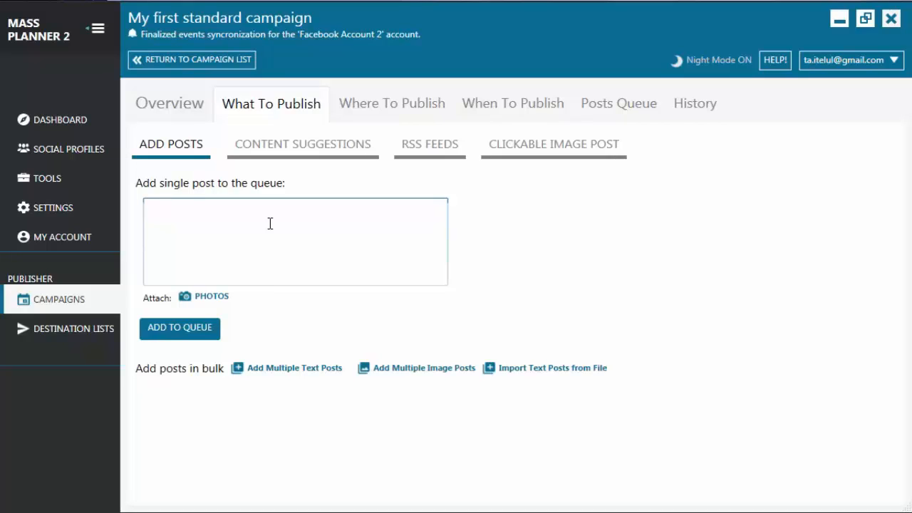
pyautogui.write('My first post')
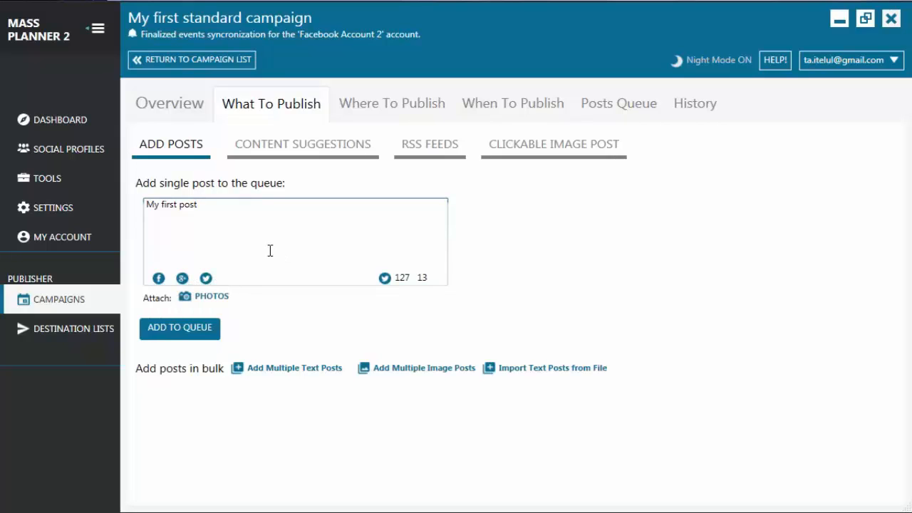
pyautogui.moveTo(199, 205); pyautogui.dragTo(143, 206)
pyautogui.click(211, 208)
pyautogui.write('here')
# Attach the image "original style hd wallpapers 41" from the computer to the post.
pyautogui.click(212, 303)
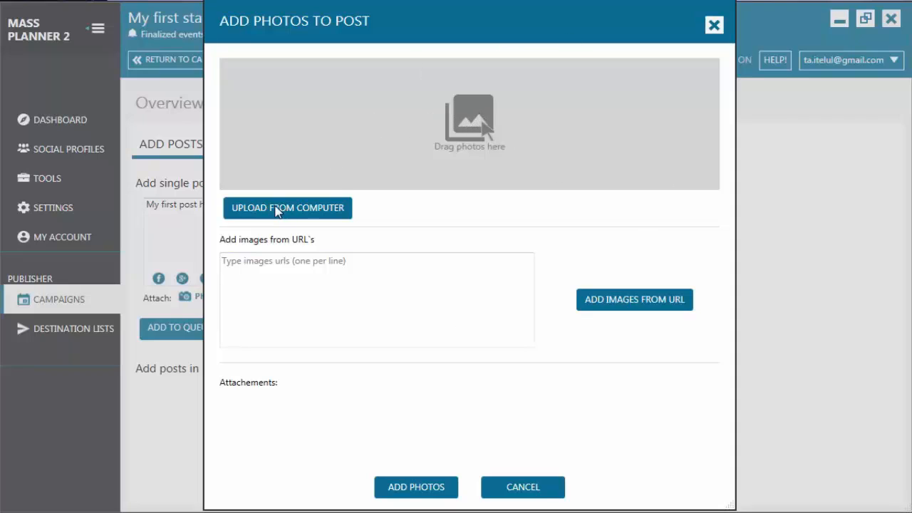
pyautogui.click(278, 261)
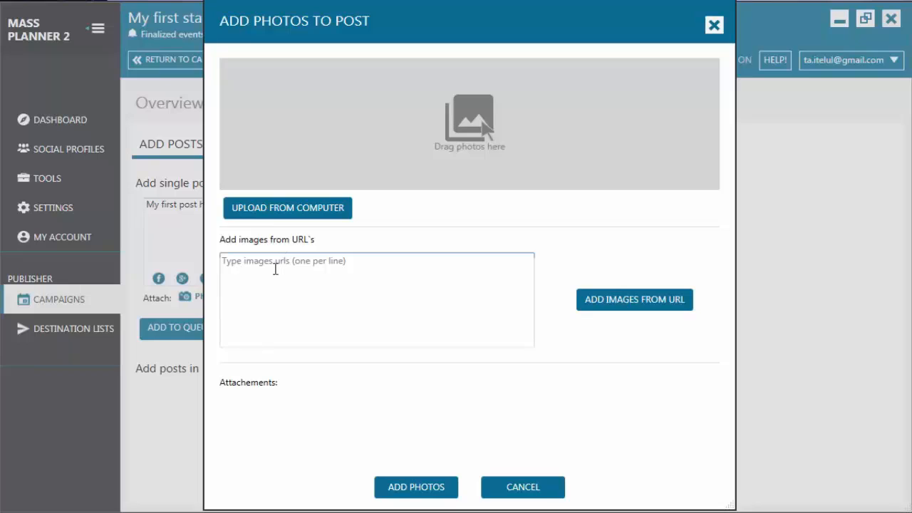
pyautogui.click(259, 264)
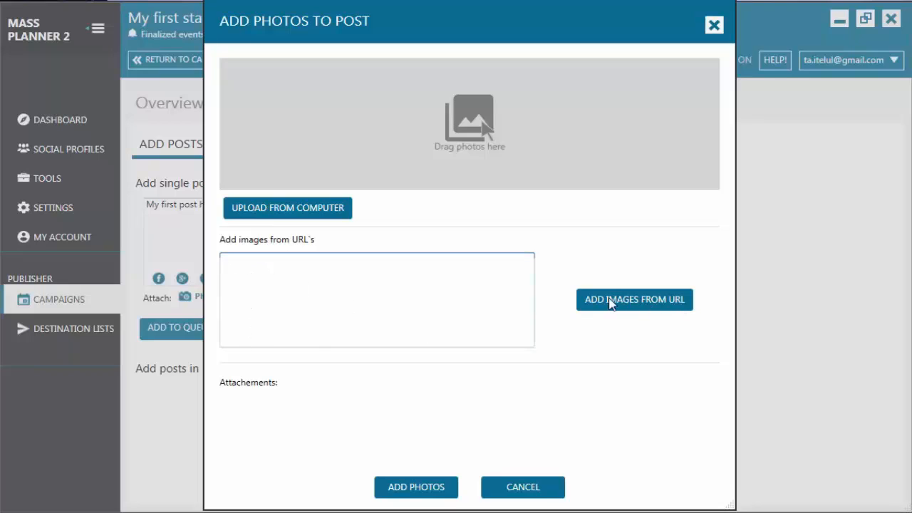
pyautogui.click(271, 209)
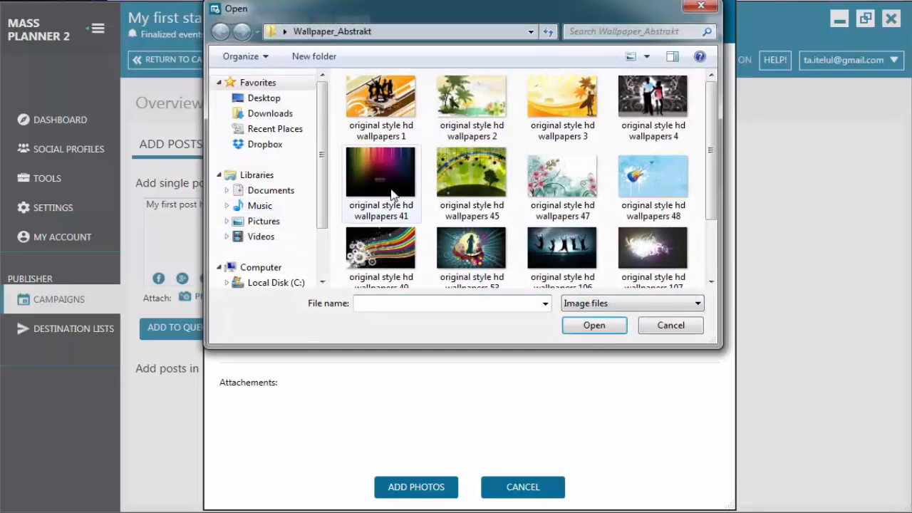
pyautogui.click(392, 184)
pyautogui.click(602, 330)
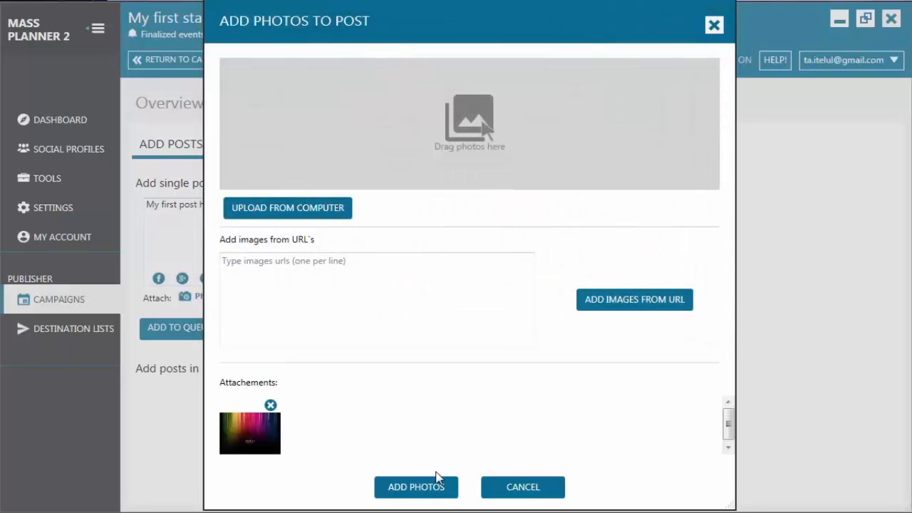
pyautogui.click(416, 487)
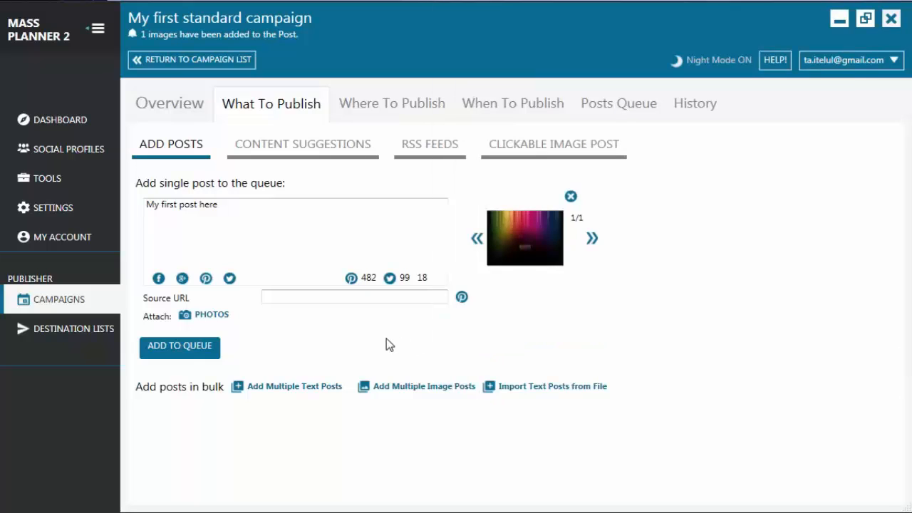
# Attach "original style hd wallpapers 45" from the computer as a second photo and flip through the post's image previews.
pyautogui.click(283, 297)
pyautogui.click(212, 315)
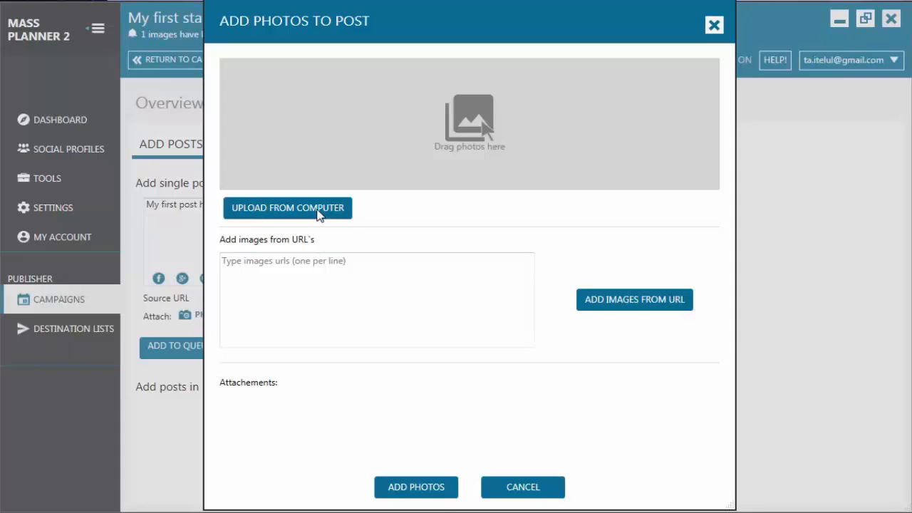
pyautogui.click(350, 212)
pyautogui.click(471, 192)
pyautogui.click(600, 324)
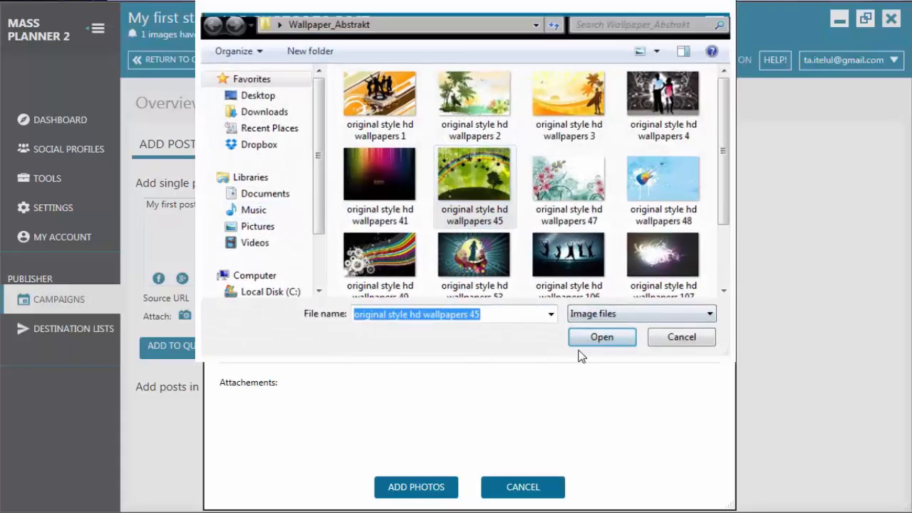
pyautogui.click(593, 241)
pyautogui.click(592, 240)
pyautogui.click(593, 239)
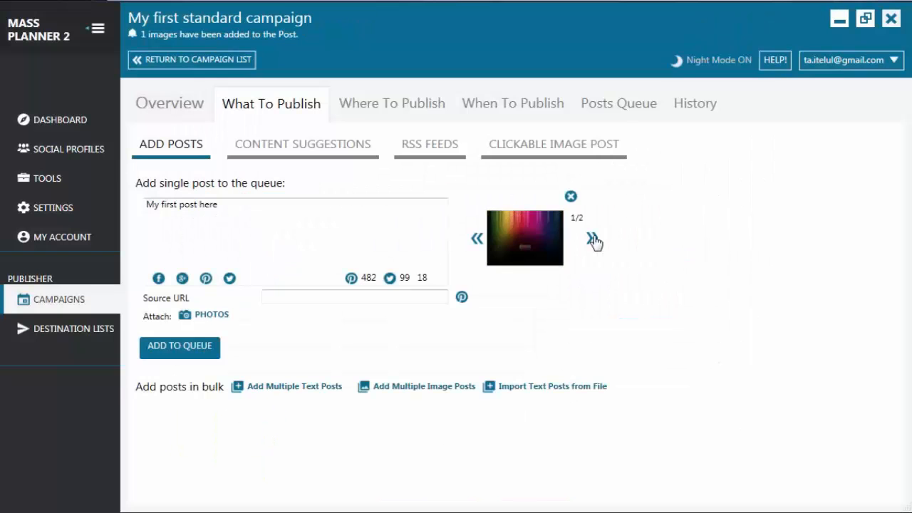
pyautogui.click(593, 239)
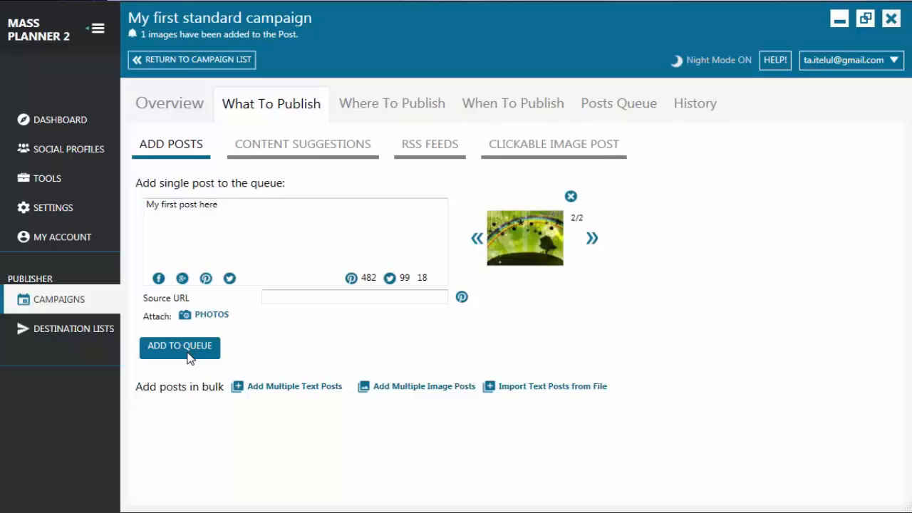
# Add the finished post to the queue, check it in the posts queue, and return to the post creation page.
pyautogui.click(183, 355)
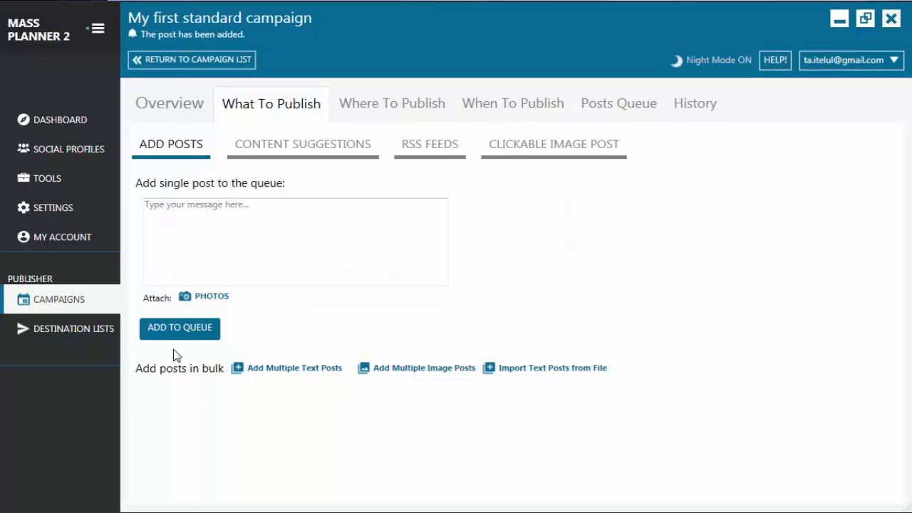
pyautogui.click(614, 107)
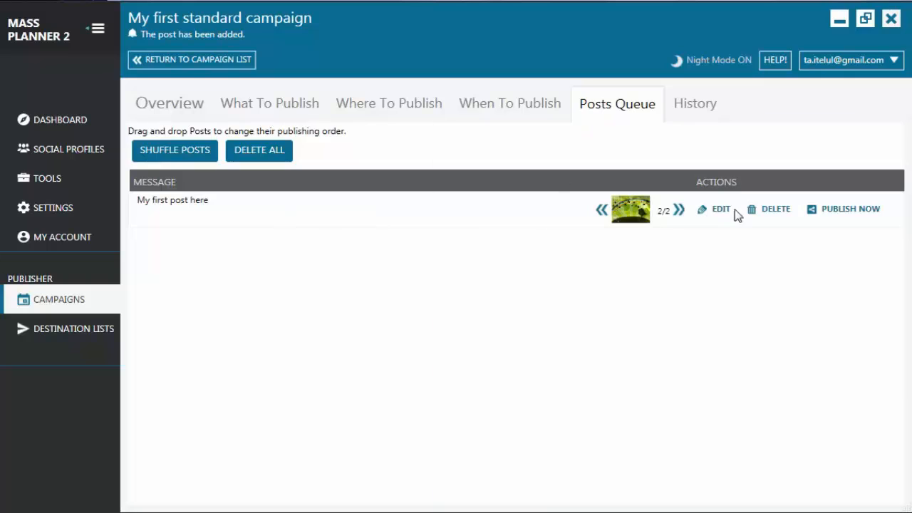
pyautogui.click(276, 116)
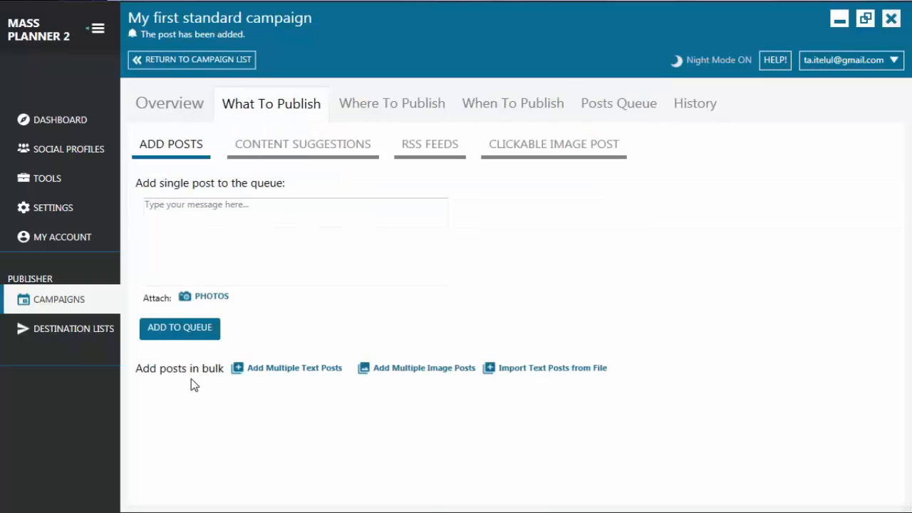
# Examine the blank message entries for adding multiple text posts, and close the form without adding any.
pyautogui.click(301, 368)
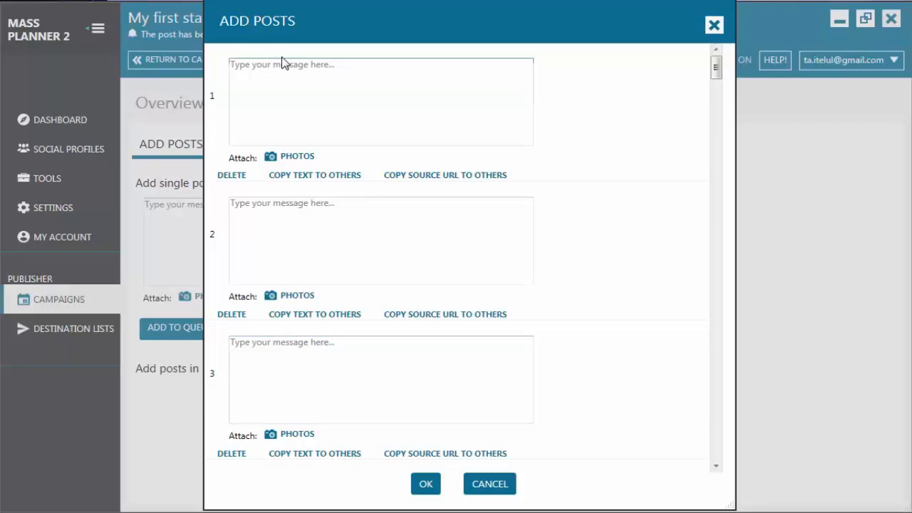
pyautogui.click(281, 98)
pyautogui.click(272, 225)
pyautogui.click(298, 372)
pyautogui.scroll(-3, 429, 360)
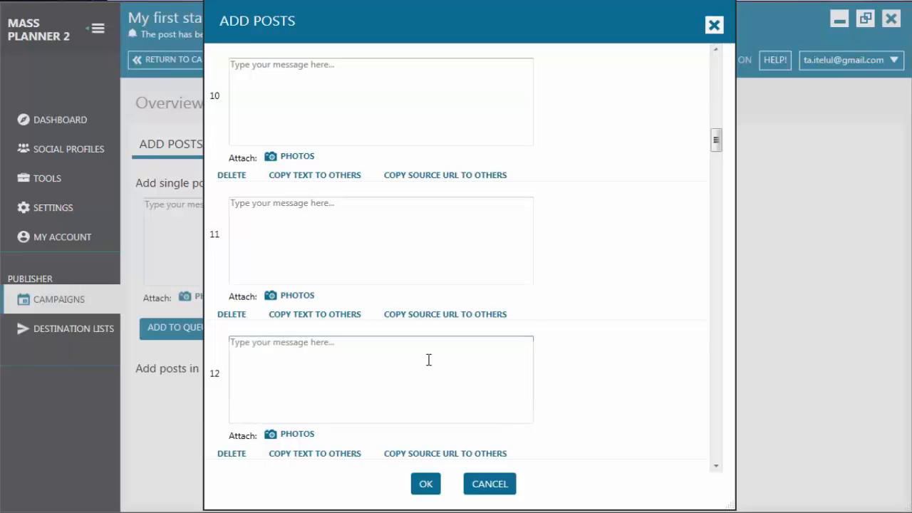
pyautogui.scroll(3, 428, 359)
pyautogui.click(321, 111)
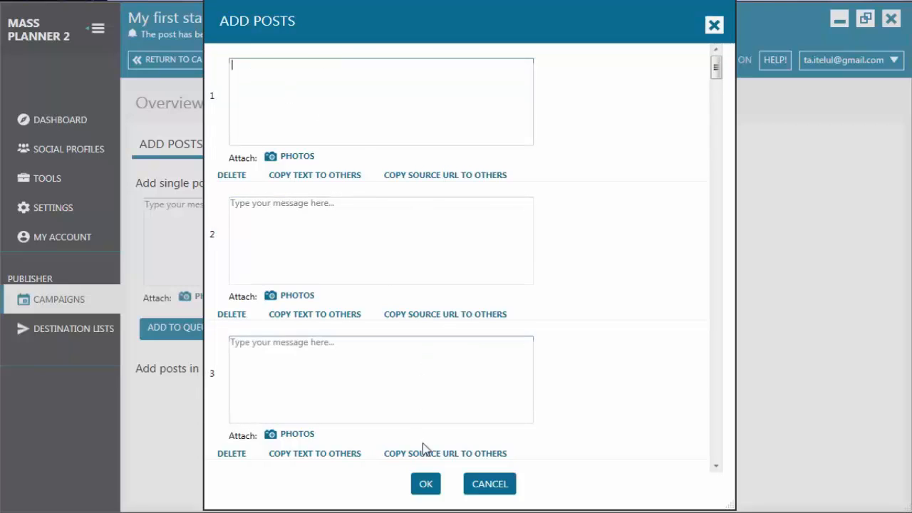
pyautogui.click(490, 484)
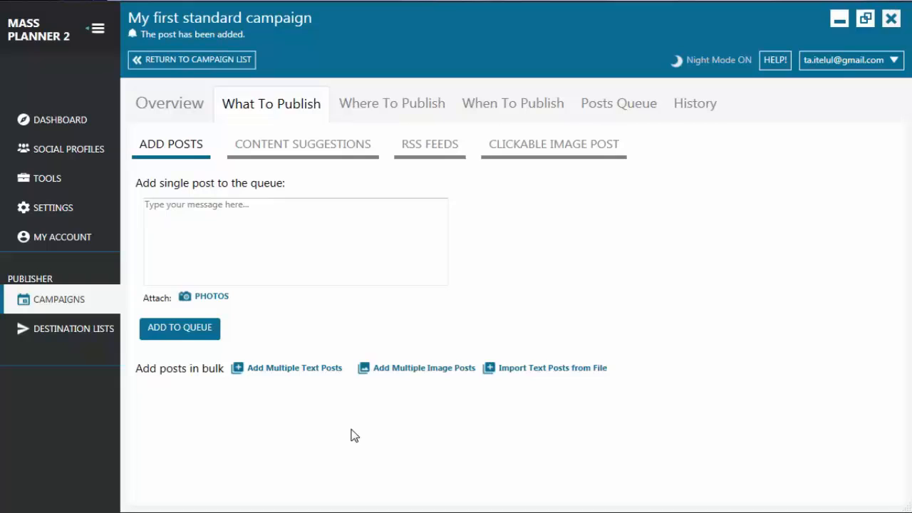
# Create multiple image posts from original style hd wallpapers 49, 53, 106 and 107, uploaded from the computer.
pyautogui.click(419, 376)
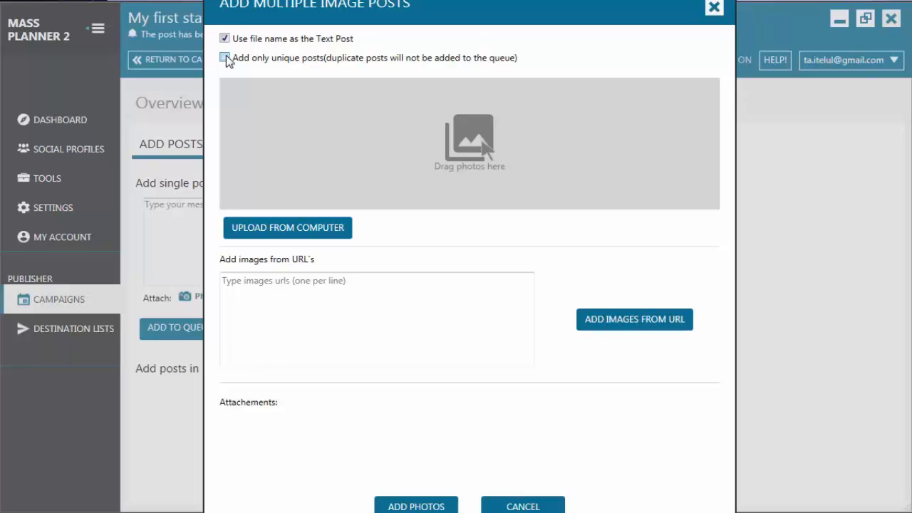
pyautogui.click(278, 226)
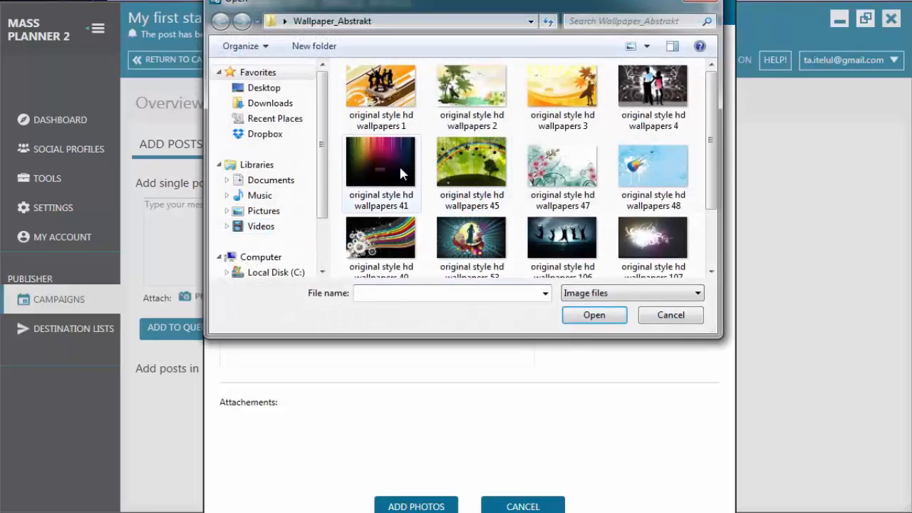
pyautogui.click(381, 239)
pyautogui.keyDown('shift'); pyautogui.click(640, 263); pyautogui.keyUp('shift')
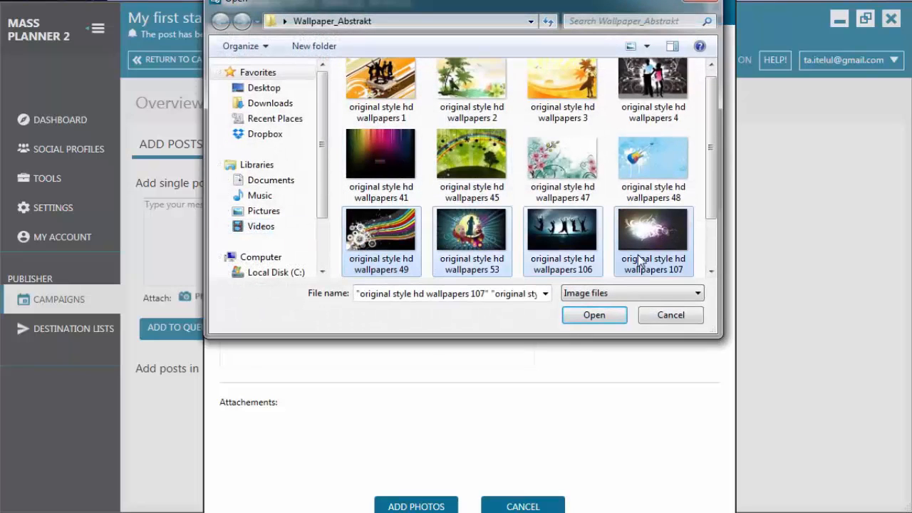
pyautogui.click(594, 316)
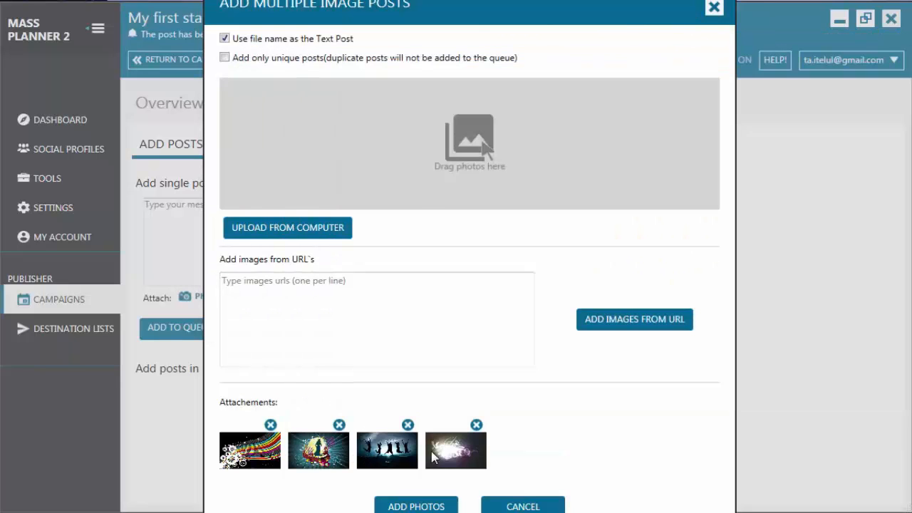
pyautogui.moveTo(470, 456)
pyautogui.click(418, 506)
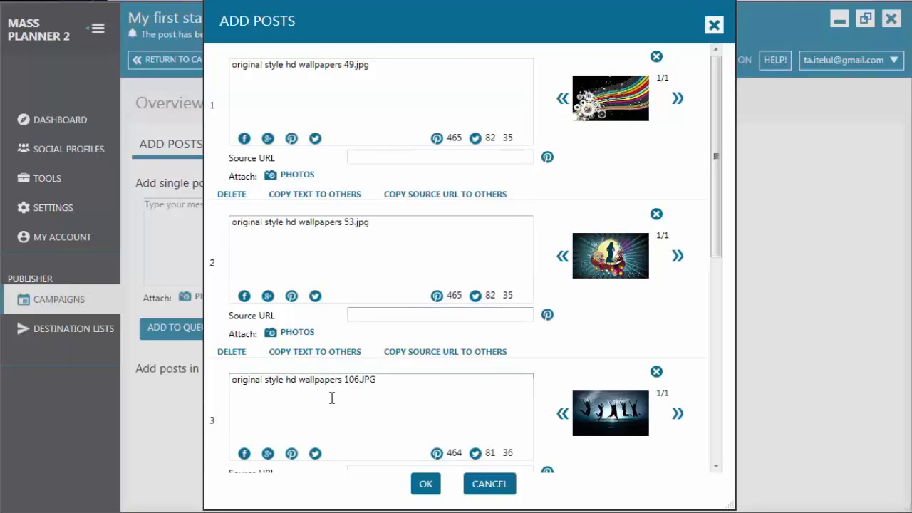
# Replace the first image post's text with "Nice picture" and copy it to the other posts.
pyautogui.moveTo(718, 217); pyautogui.dragTo(700, 132)
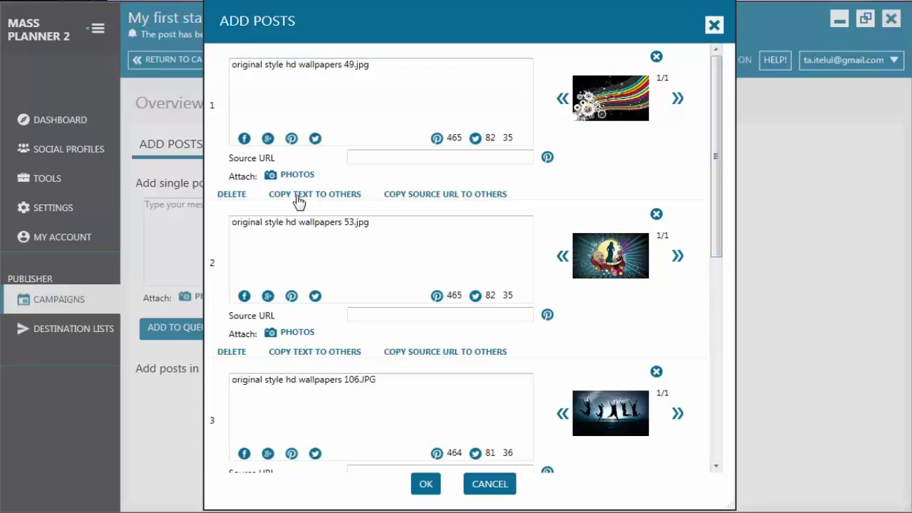
pyautogui.tripleClick(396, 90)
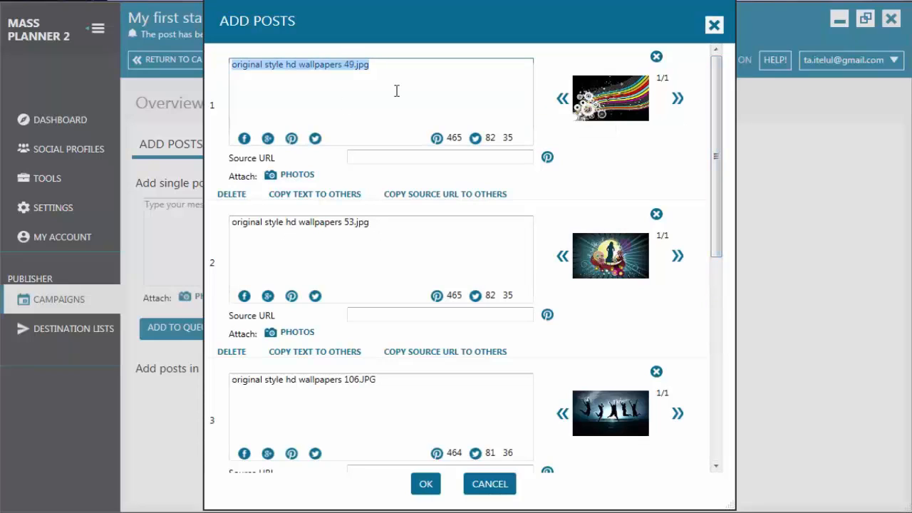
pyautogui.write('Nice picture')
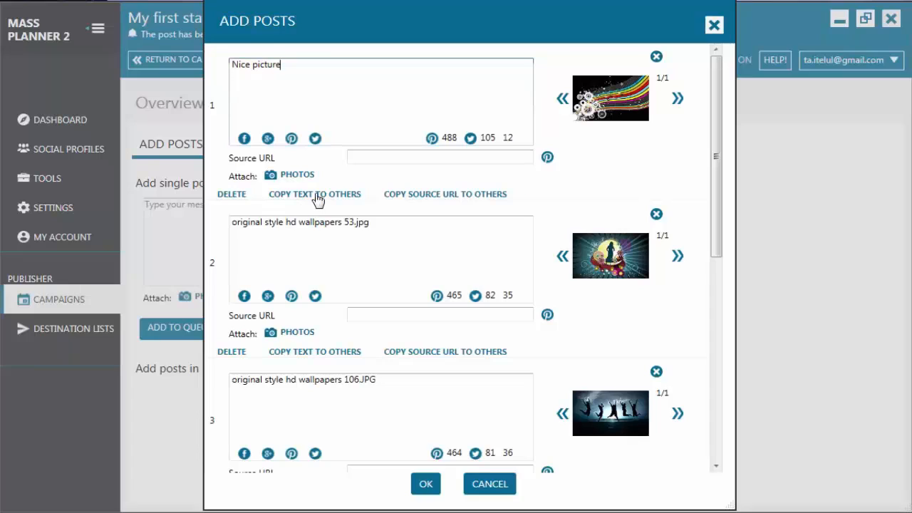
pyautogui.click(318, 195)
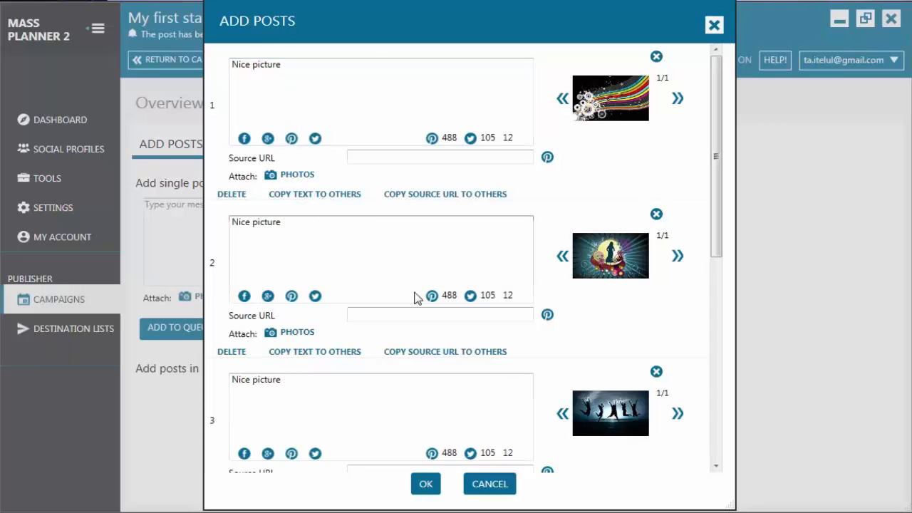
pyautogui.click(453, 158)
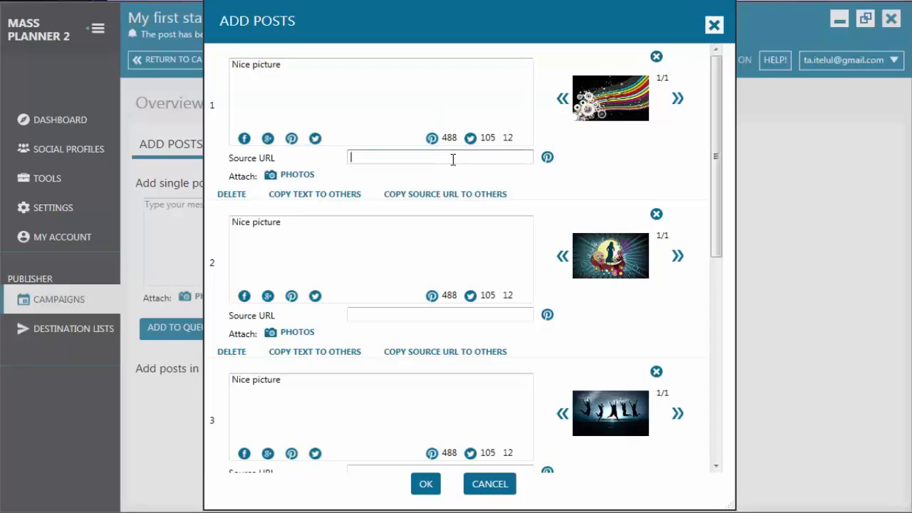
pyautogui.write('www.google.com')
pyautogui.click(441, 200)
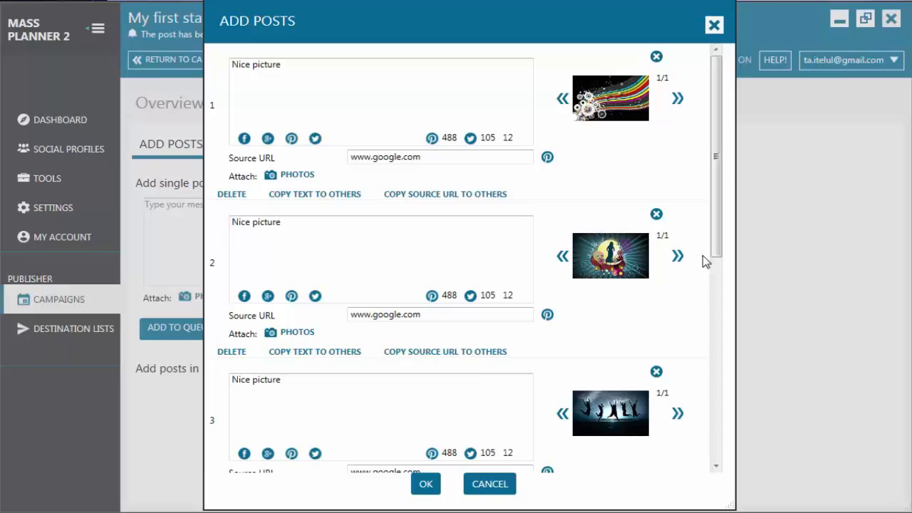
# Add the four image posts to the campaign queue, check the posts queue, and return to the post creation page.
pyautogui.moveTo(716, 248); pyautogui.dragTo(717, 456)
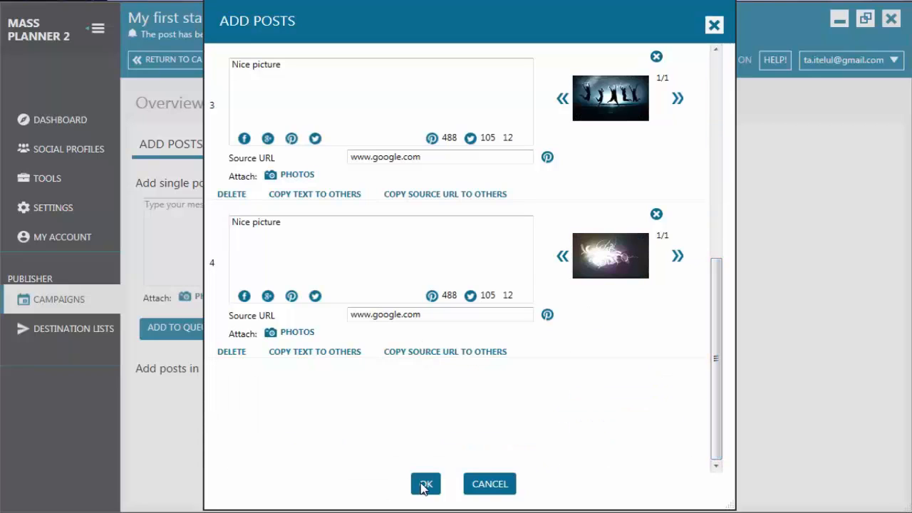
pyautogui.click(426, 484)
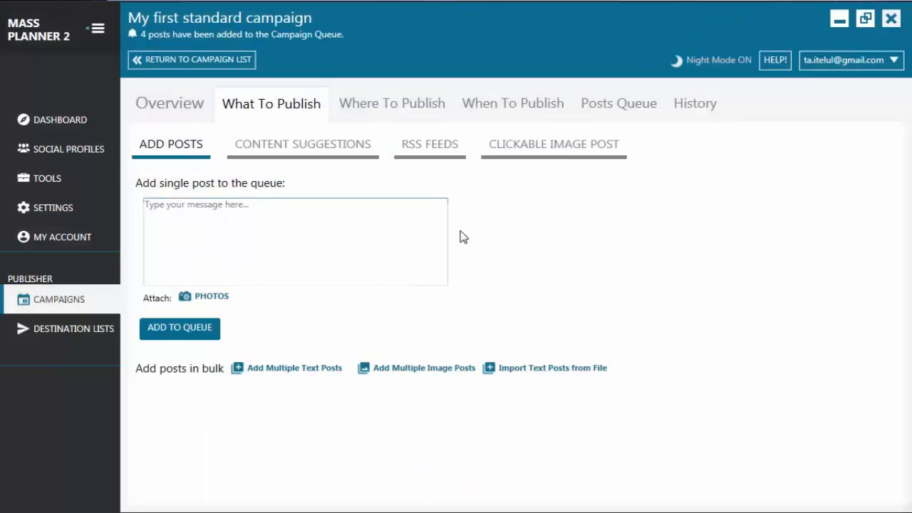
pyautogui.click(602, 106)
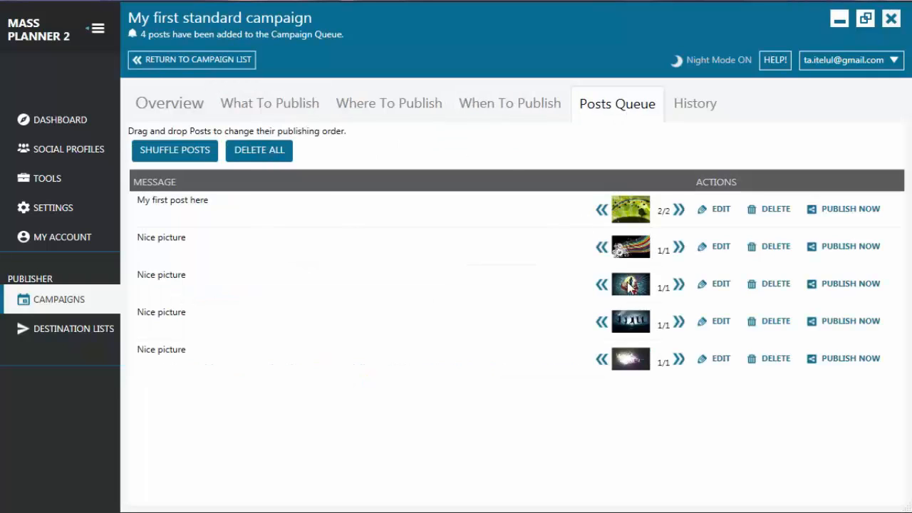
pyautogui.click(305, 94)
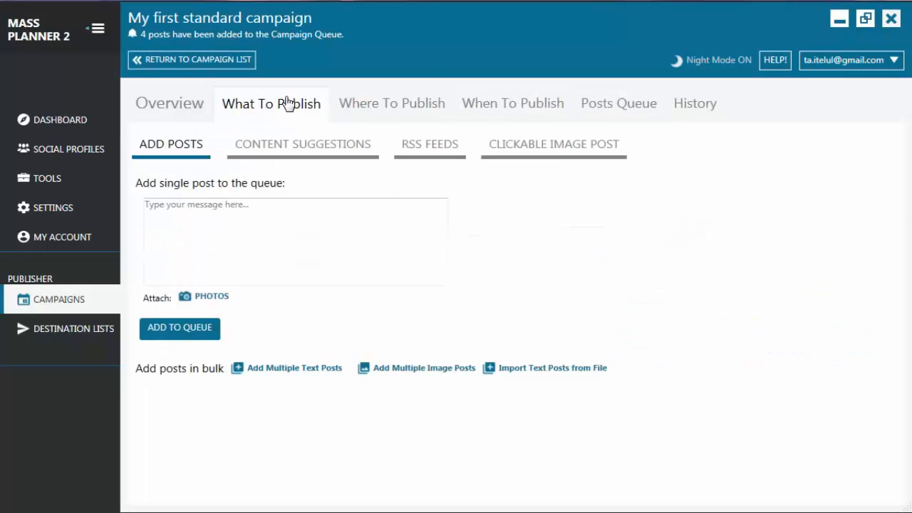
# Start importing text posts from a file and inspect the ##### separators in the Multiple posts text file.
pyautogui.click(540, 371)
pyautogui.rightClick(172, 99)
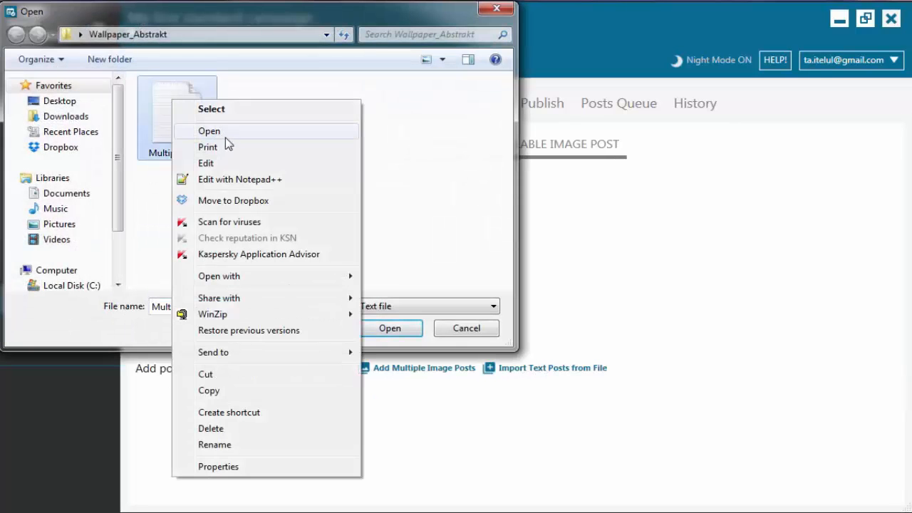
pyautogui.click(228, 158)
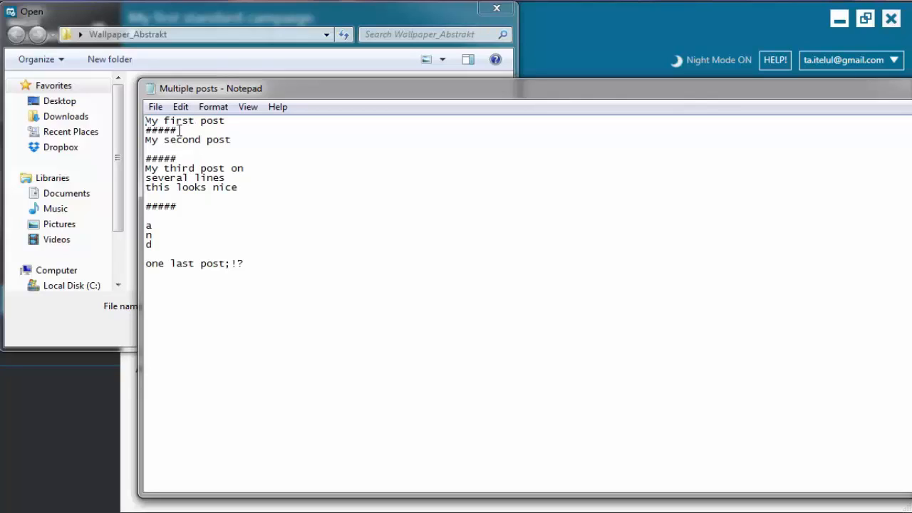
pyautogui.moveTo(179, 130); pyautogui.dragTo(149, 132)
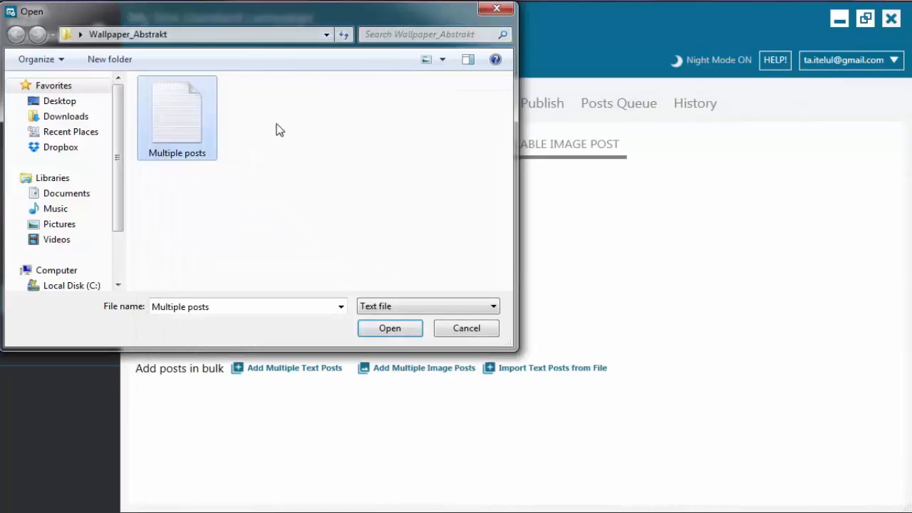
# Import the Multiple posts file, review the posts it creates, and add them to the campaign queue.
pyautogui.click(404, 332)
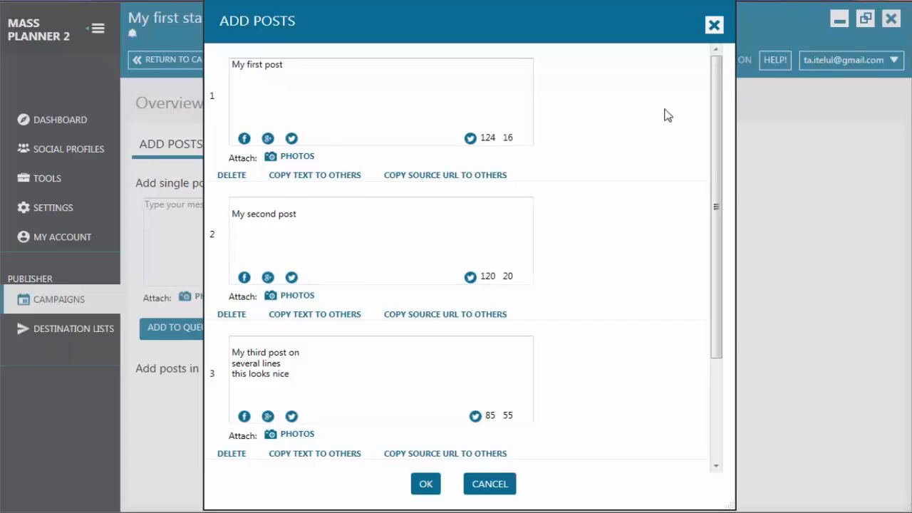
pyautogui.scroll(-2, 318, 220)
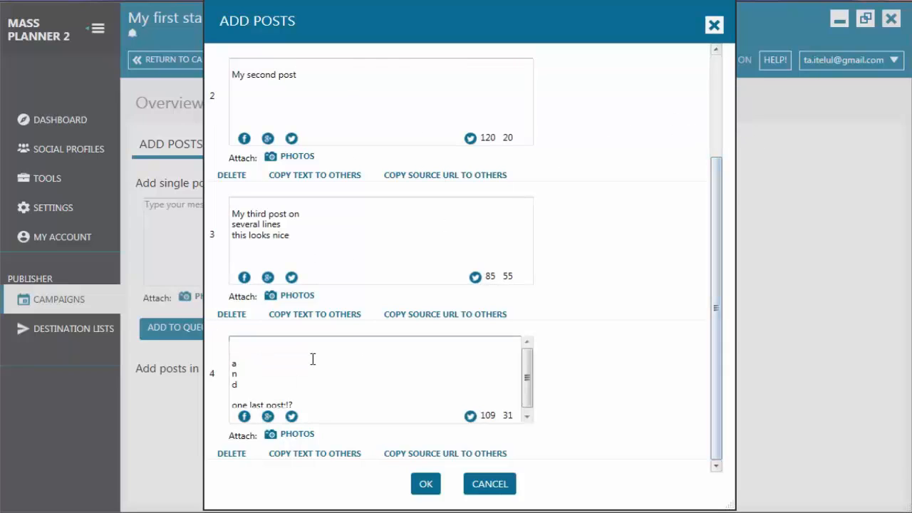
pyautogui.scroll(2, 713, 235)
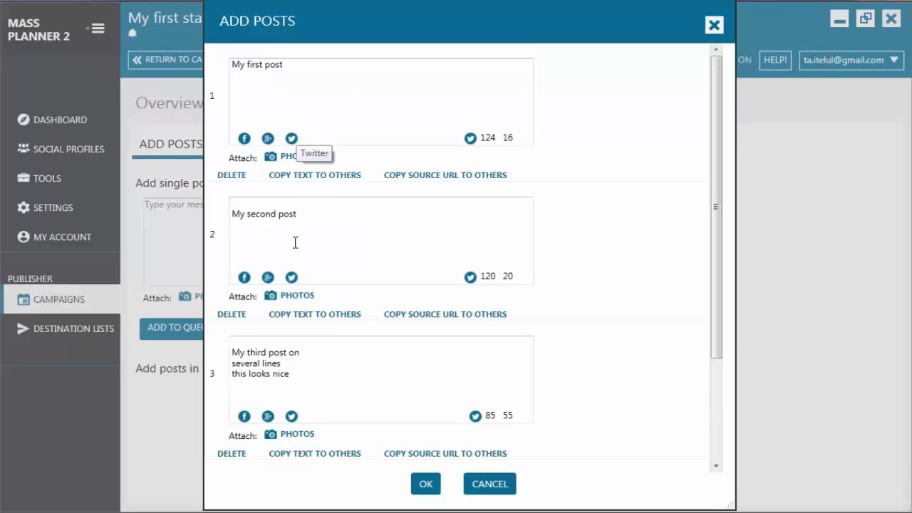
pyautogui.click(425, 483)
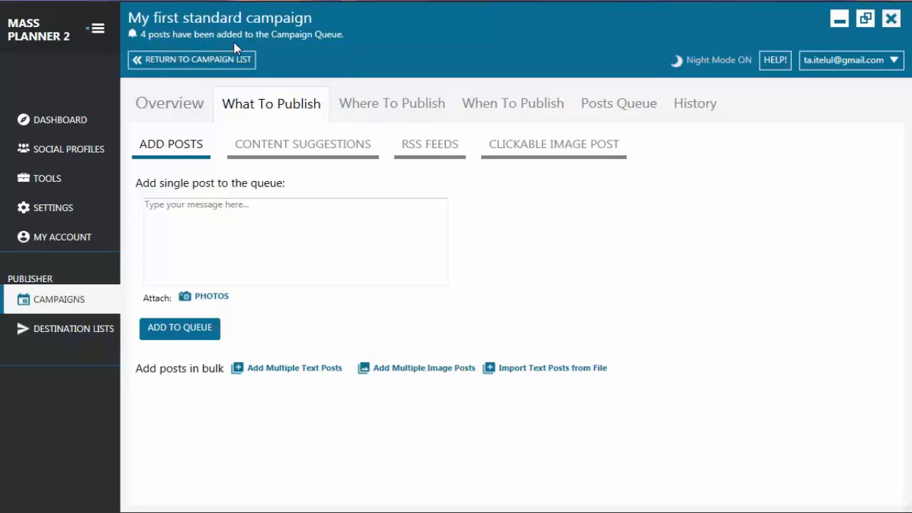
# Review the imported posts in the posts queue and view the campaign's content suggestions information.
pyautogui.click(620, 104)
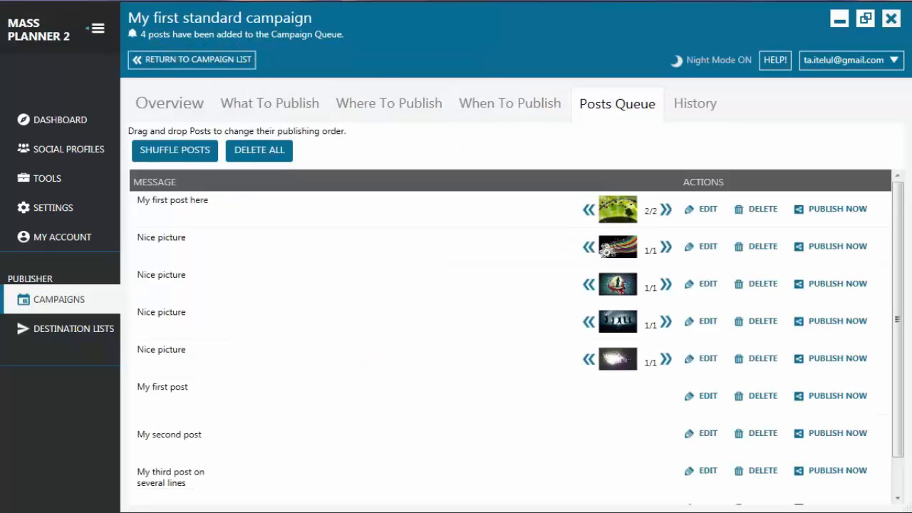
pyautogui.scroll(-1, 899, 252)
pyautogui.moveTo(168, 397); pyautogui.dragTo(170, 403)
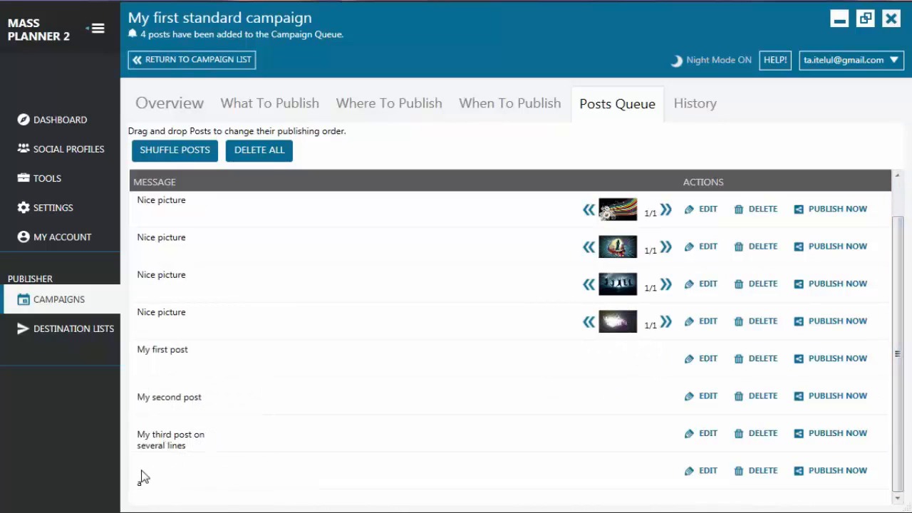
pyautogui.scroll(1, 527, 321)
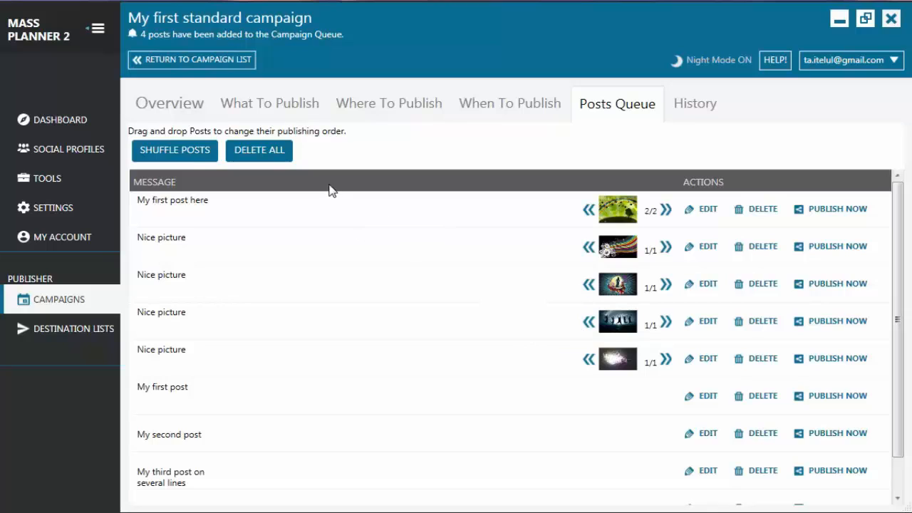
pyautogui.click(251, 106)
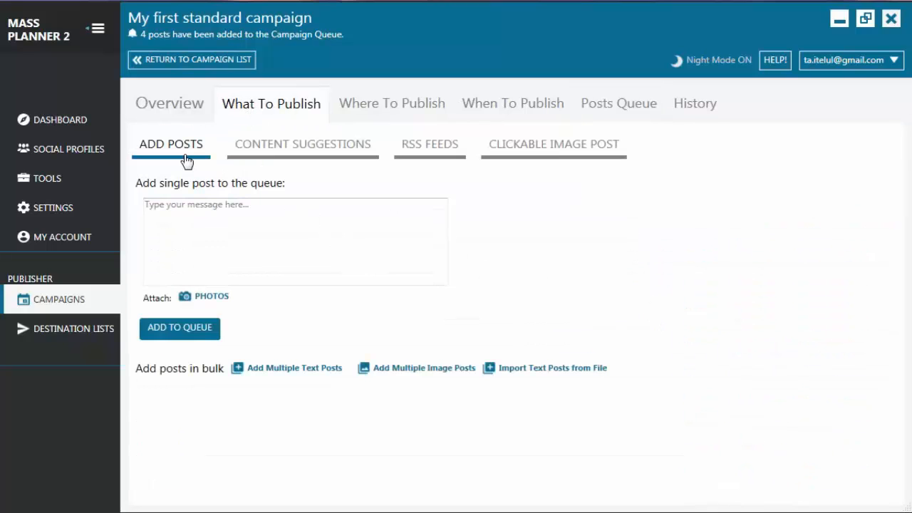
pyautogui.click(296, 150)
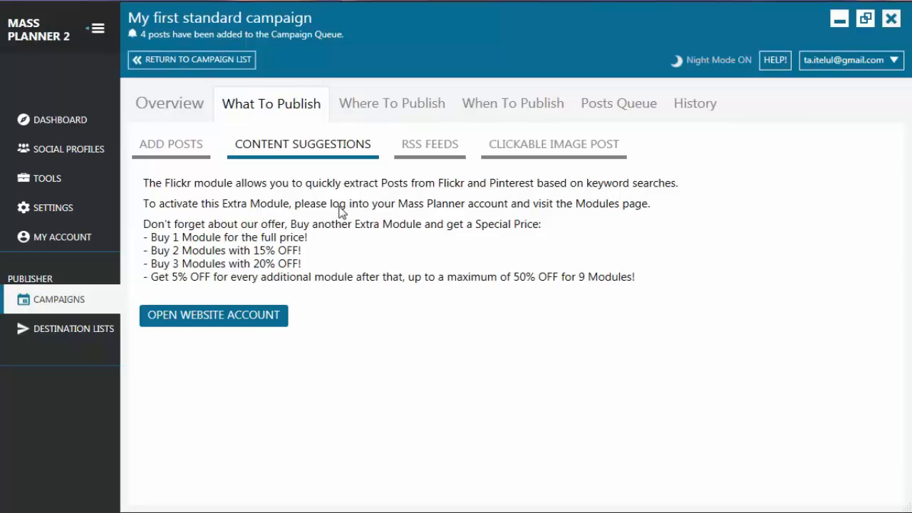
pyautogui.click(432, 150)
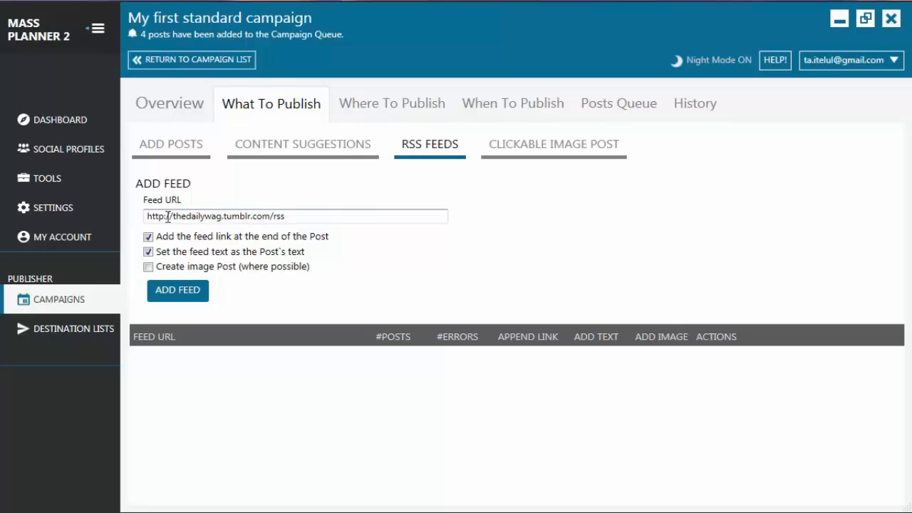
pyautogui.click(149, 268)
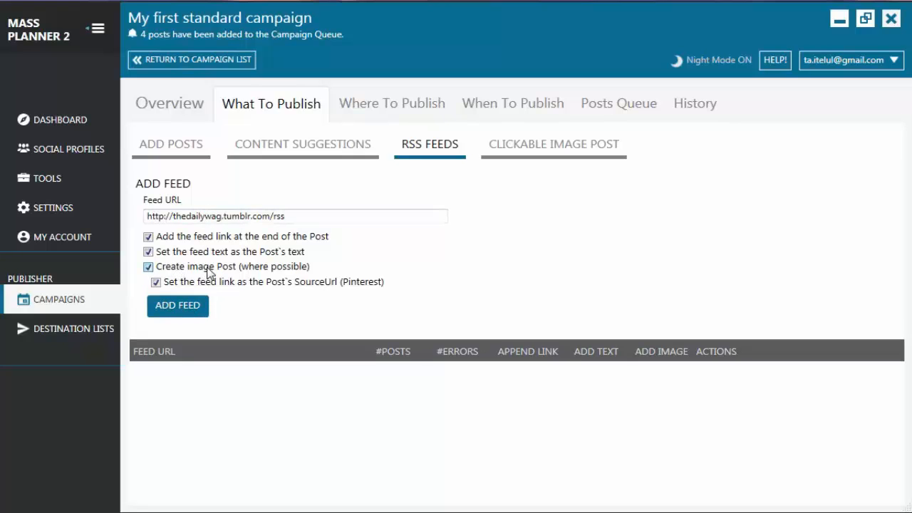
pyautogui.click(182, 308)
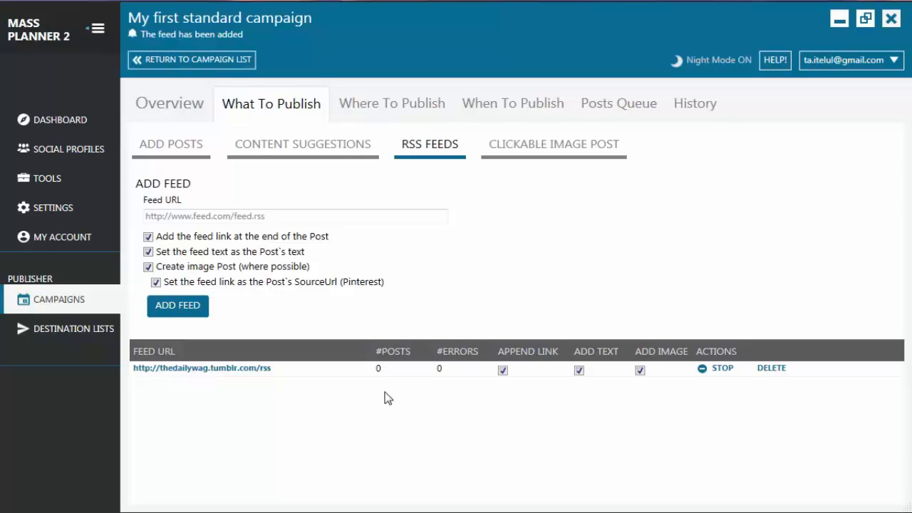
# Examine the clickable image post's message, title, image URL and promoted URL fields, and its servers option in the application settings.
pyautogui.click(546, 154)
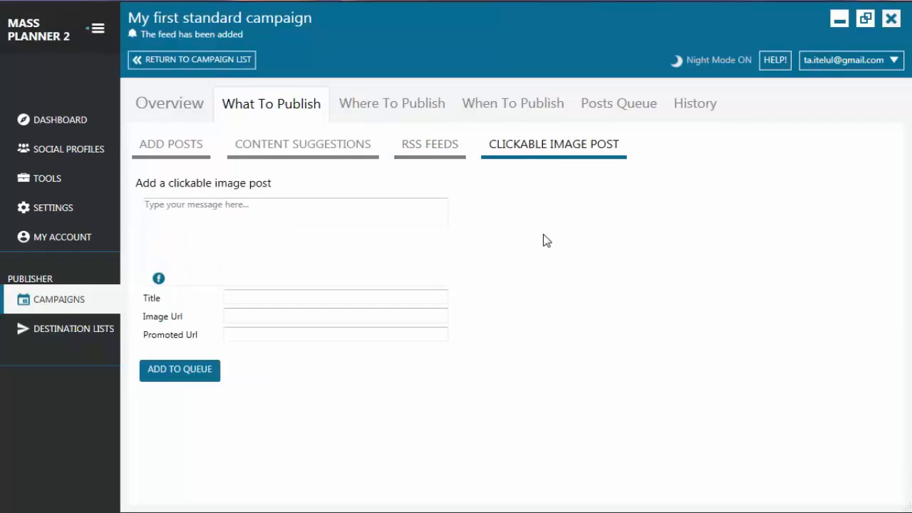
pyautogui.click(264, 216)
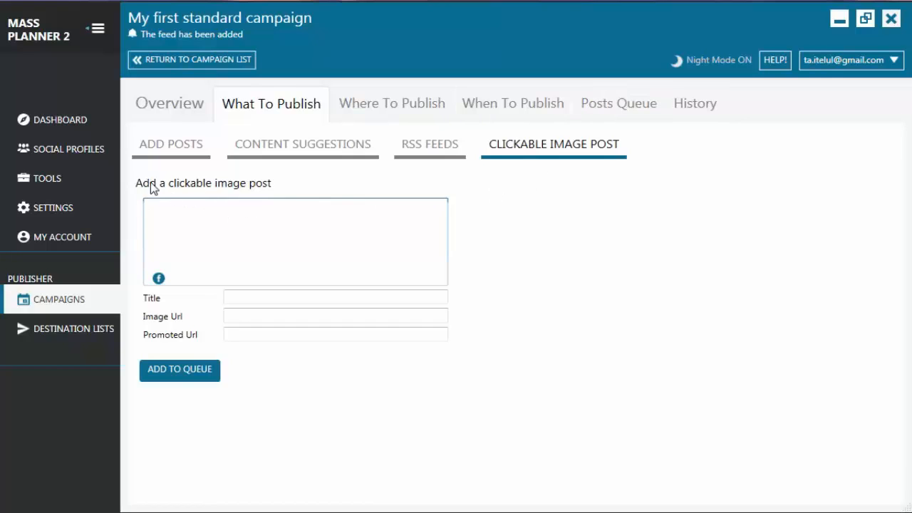
pyautogui.click(267, 299)
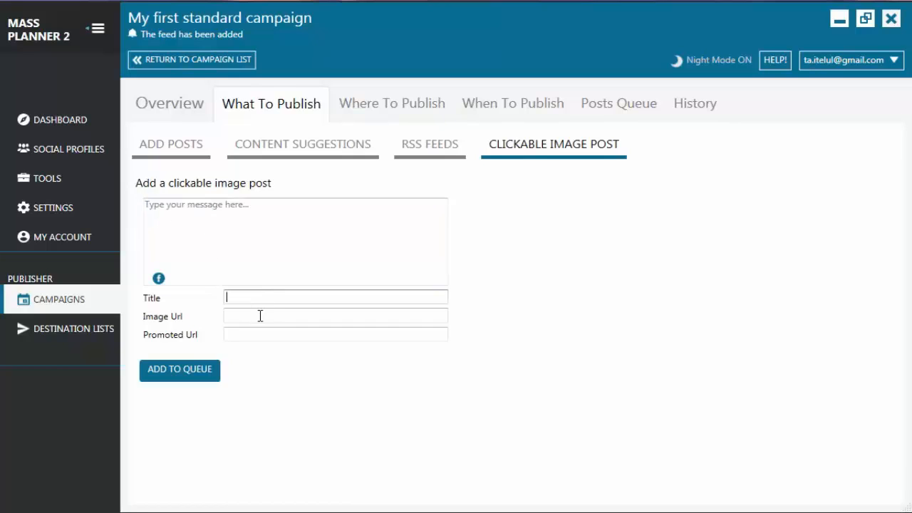
pyautogui.click(246, 315)
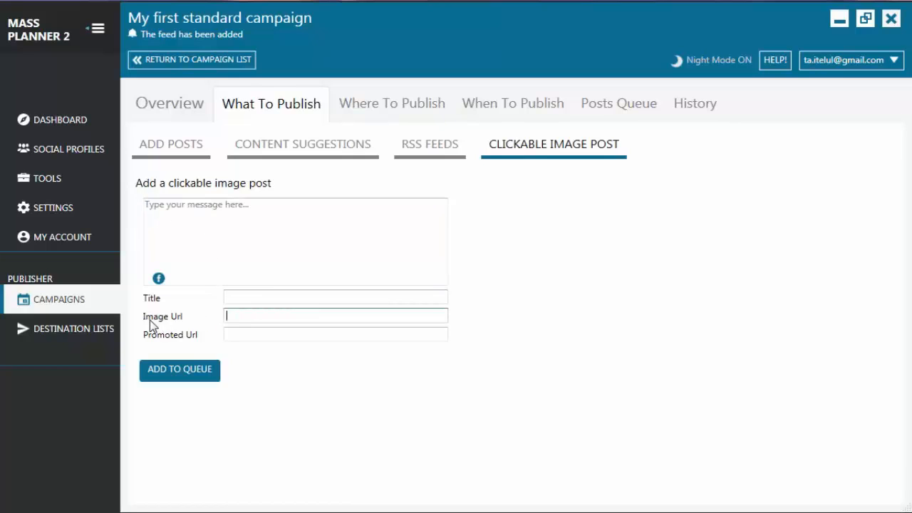
pyautogui.click(241, 334)
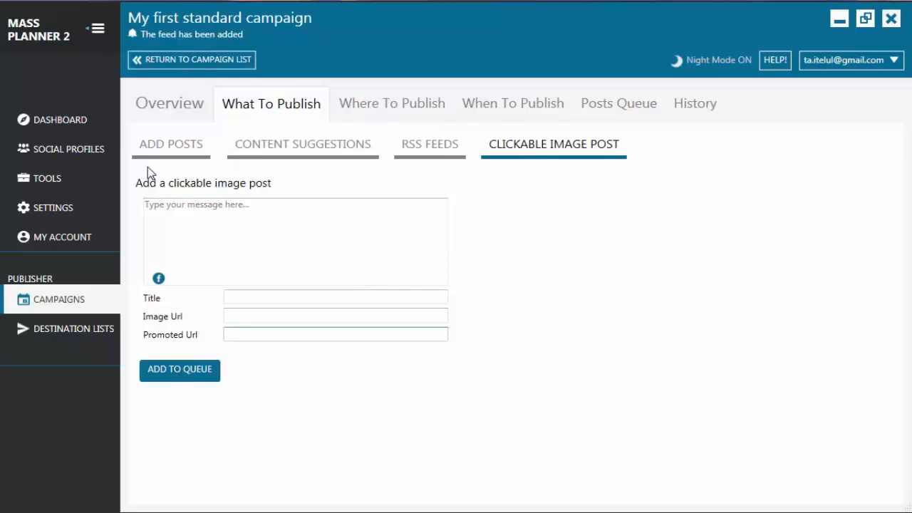
pyautogui.click(48, 214)
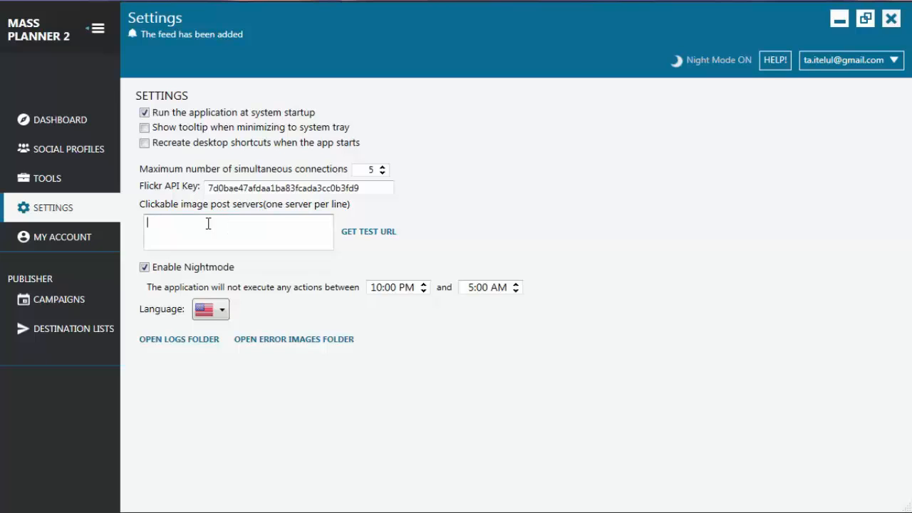
# Open the overview of the publisher's destination lists.
pyautogui.click(74, 330)
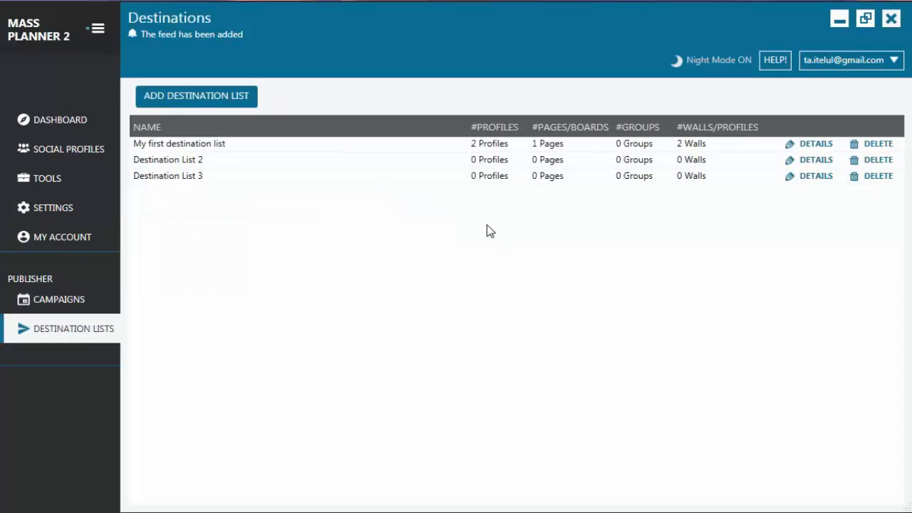